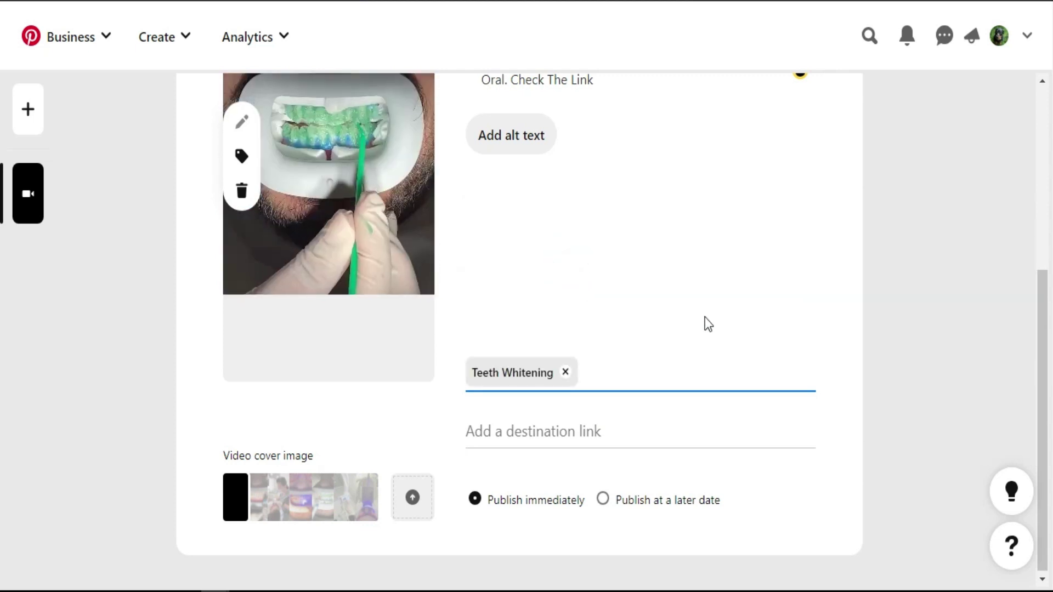
pyautogui.moveTo(1043, 350); pyautogui.dragTo(1043, 272)
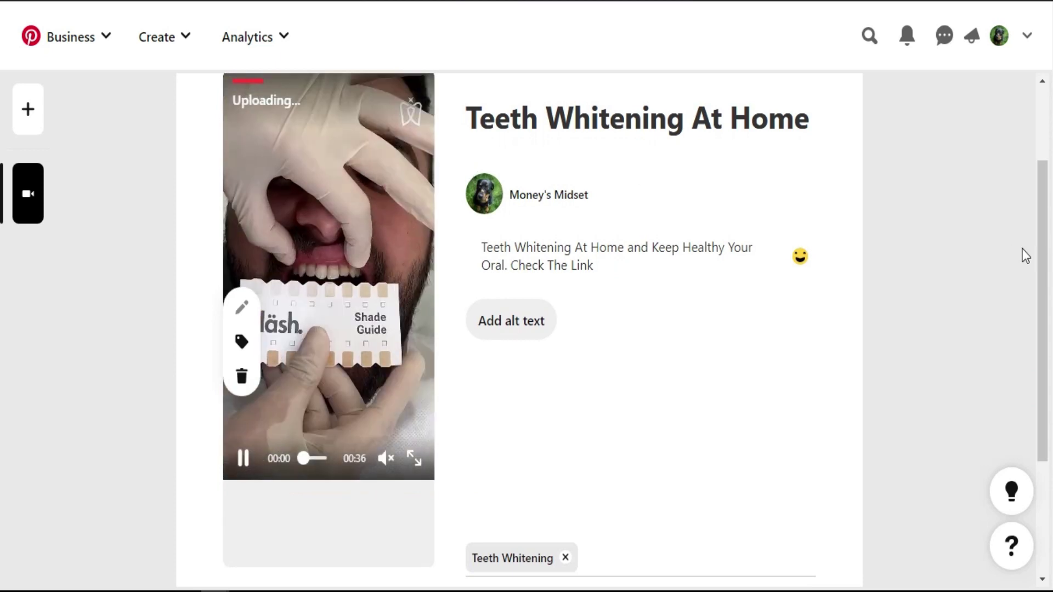
pyautogui.scroll(-2, 1042, 253)
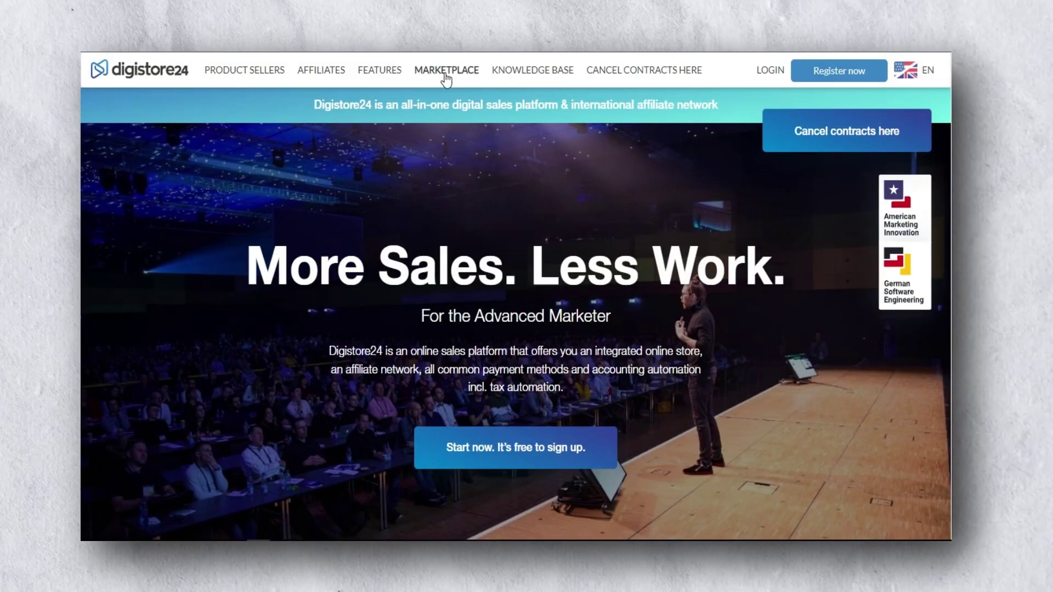
# Browse the Supplements category under Physical Products in the Digistore24 marketplace for the Natural Teeth Whitener offer.
pyautogui.click(445, 76)
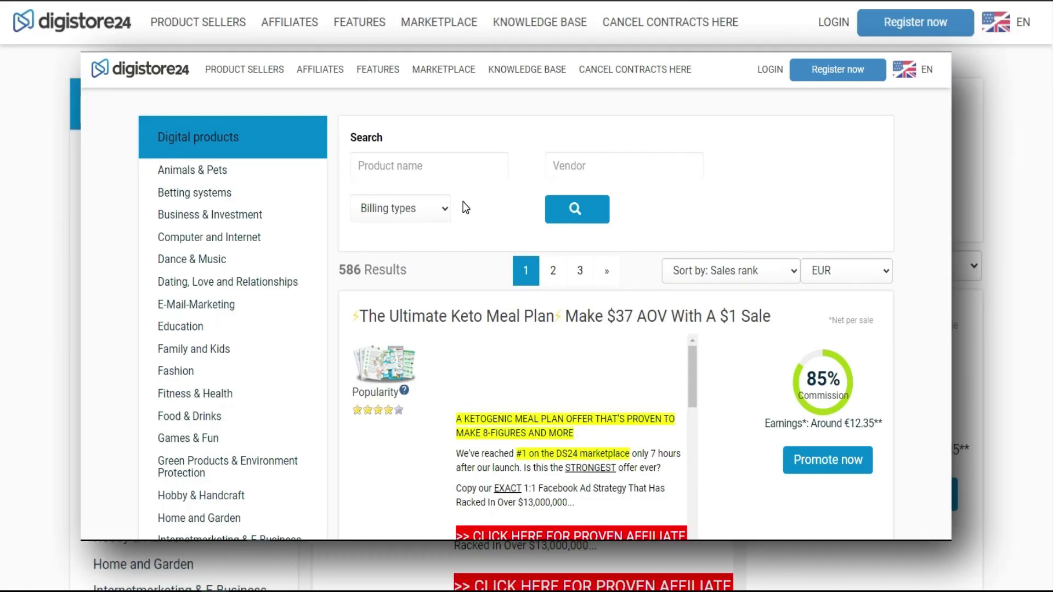
pyautogui.scroll(-10, 910, 169)
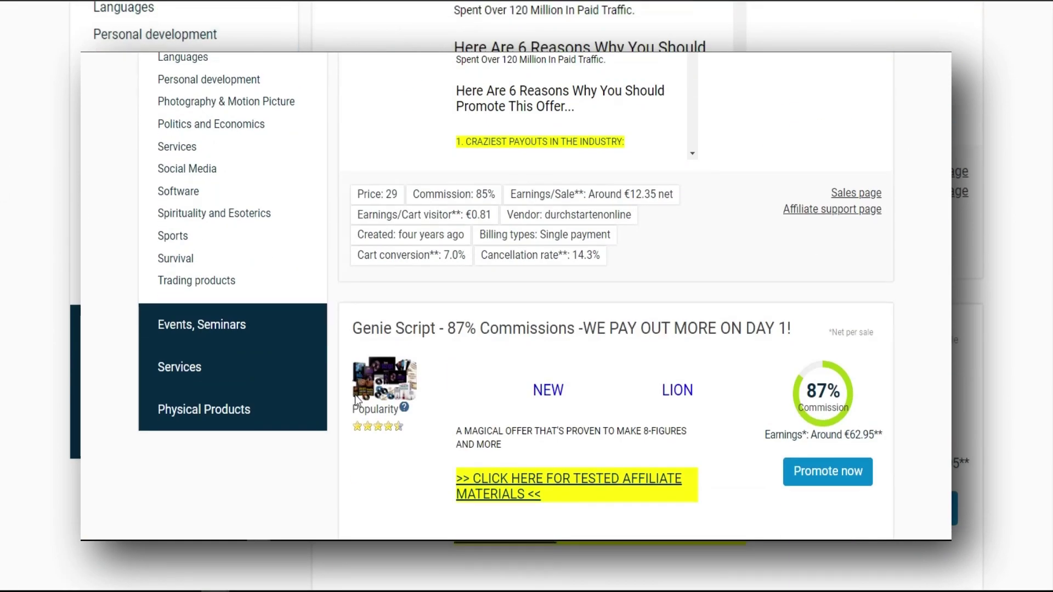
pyautogui.click(240, 412)
pyautogui.scroll(10, 215, 172)
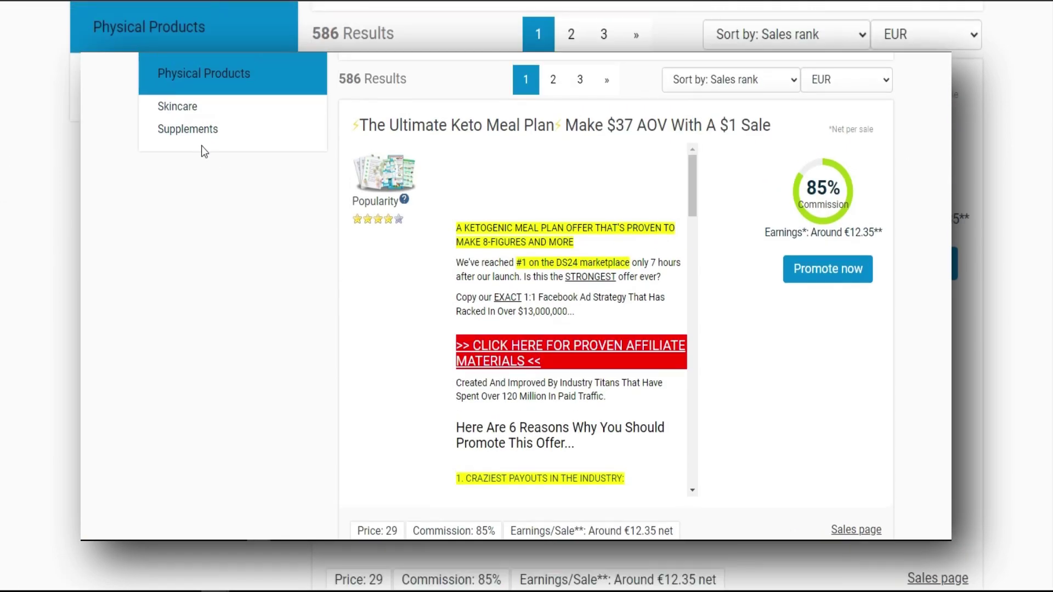
pyautogui.click(199, 138)
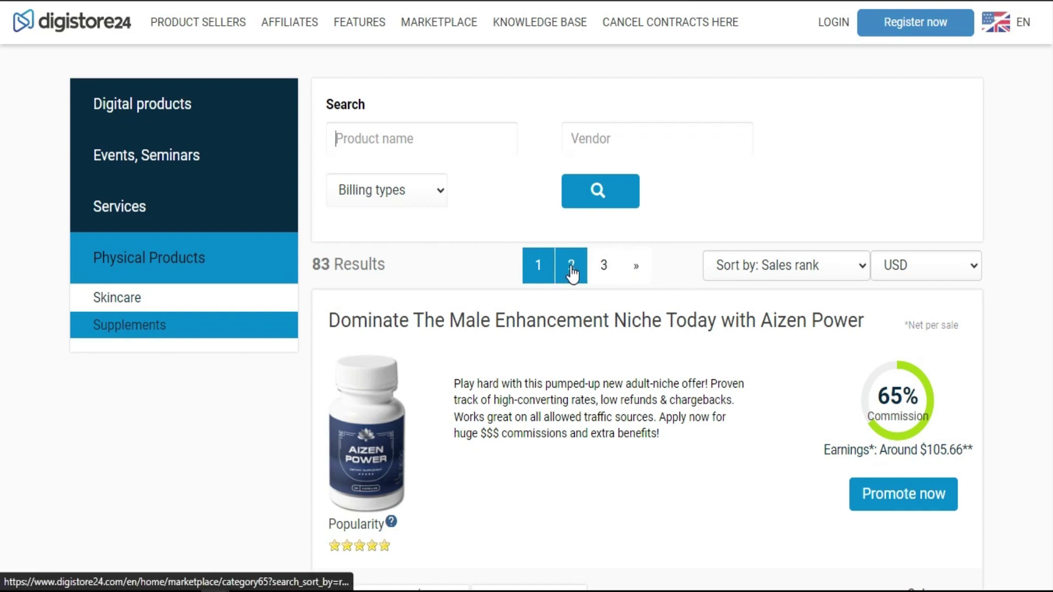
pyautogui.scroll(-15, 3, 225)
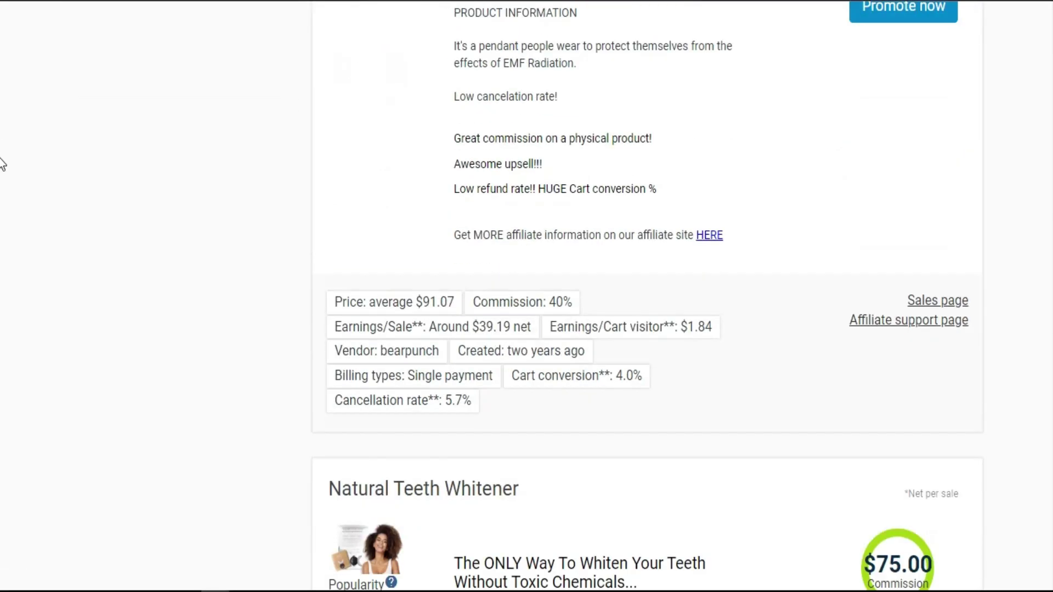
pyautogui.scroll(-1, 3, 225)
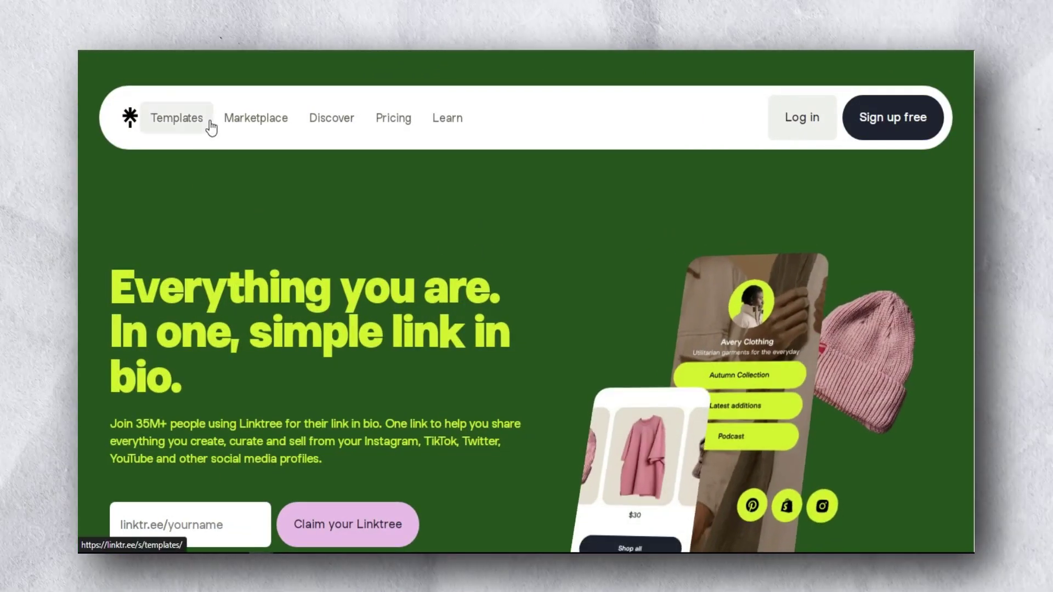
# Switch to Linktree and review the profile title, the Teeth Whitening At Home link and its short URL.
pyautogui.scroll(-10, 79, 94)
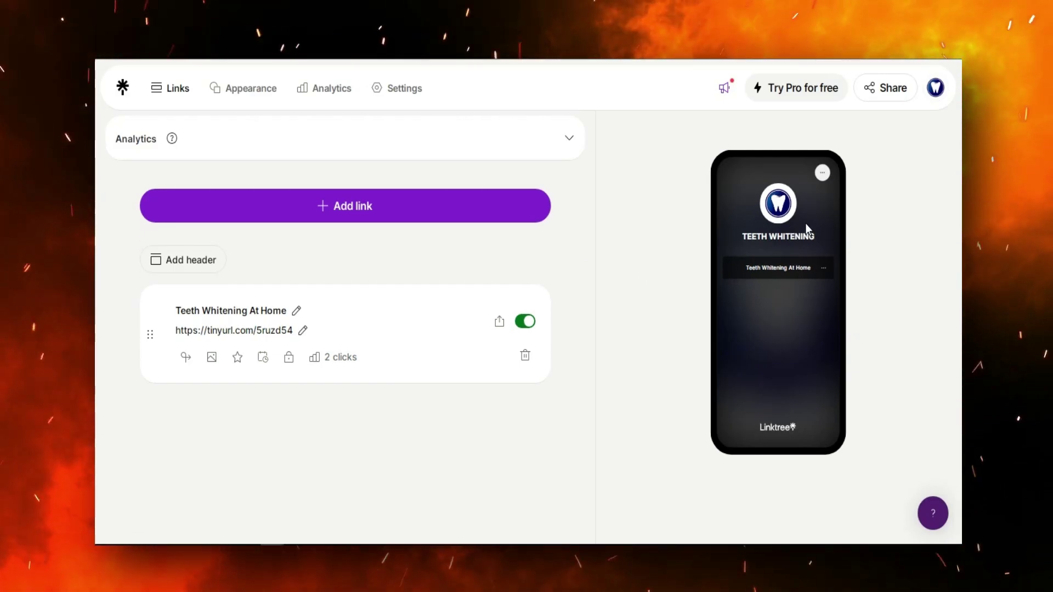
pyautogui.moveTo(751, 237); pyautogui.dragTo(804, 238)
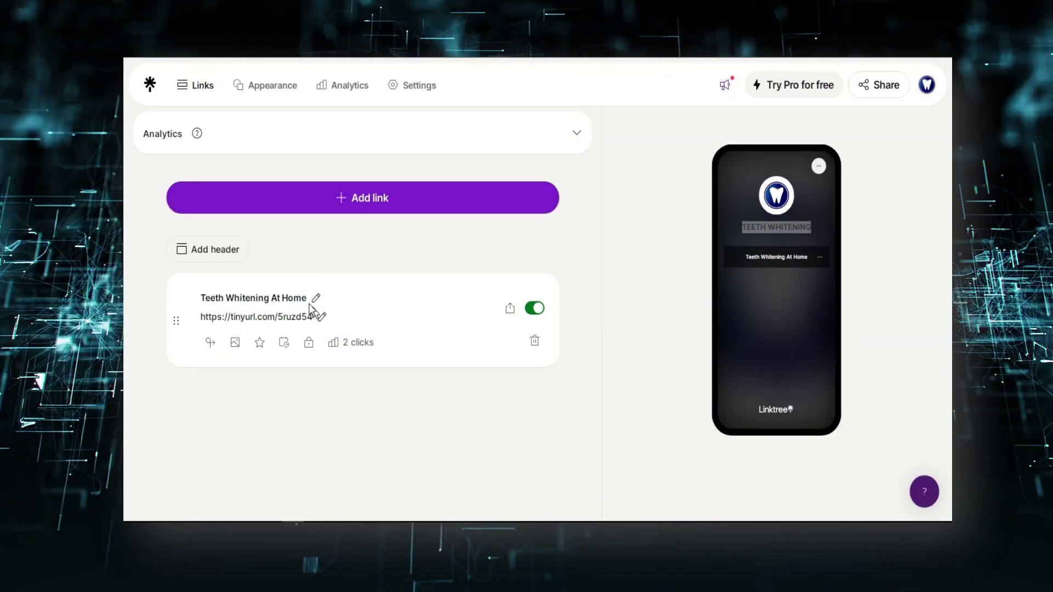
pyautogui.click(315, 297)
pyautogui.moveTo(316, 299); pyautogui.dragTo(210, 298)
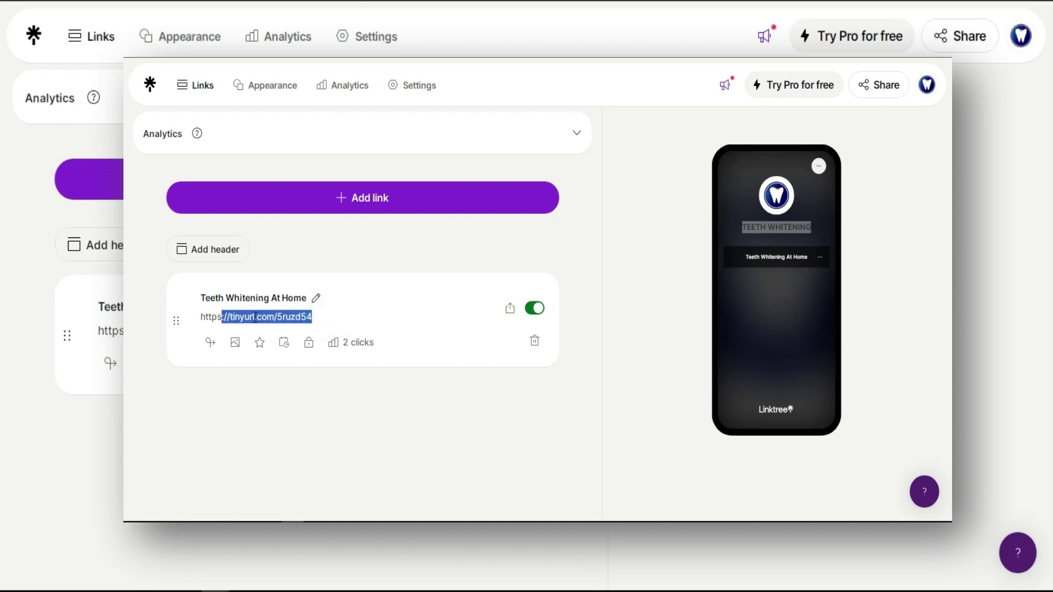
pyautogui.click(896, 91)
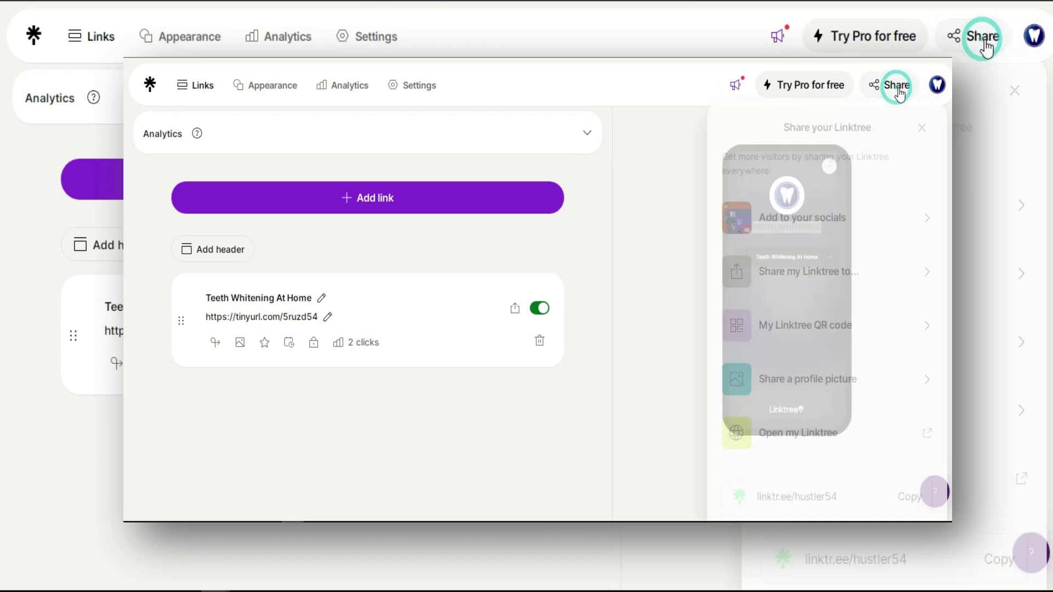
pyautogui.click(817, 504)
pyautogui.click(715, 449)
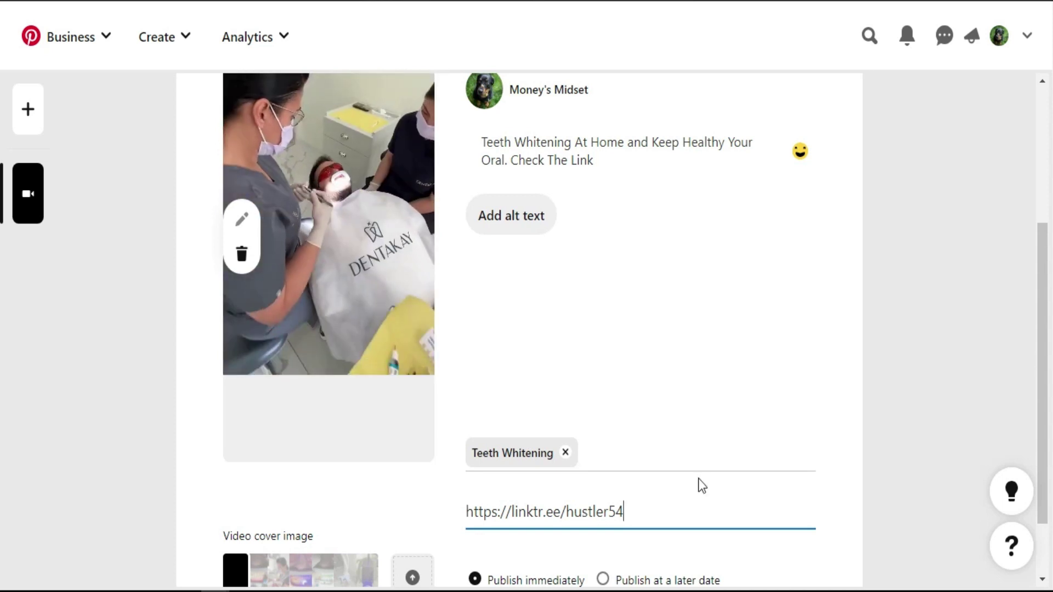
pyautogui.moveTo(1045, 272); pyautogui.dragTo(1048, 241)
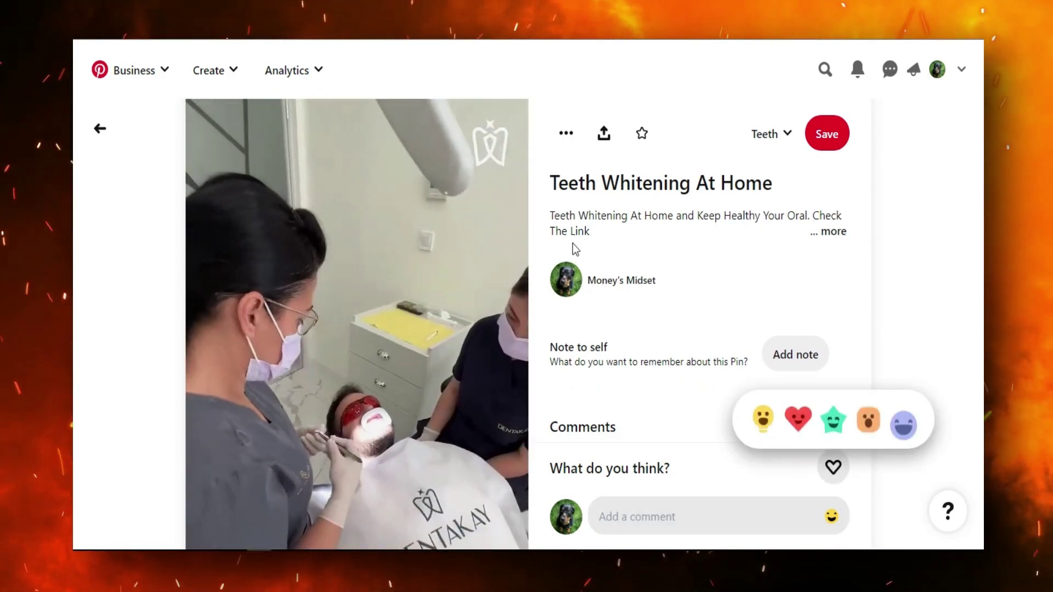
# Expand the full description of the published Teeth Whitening At Home Pin and check its details.
pyautogui.click(834, 232)
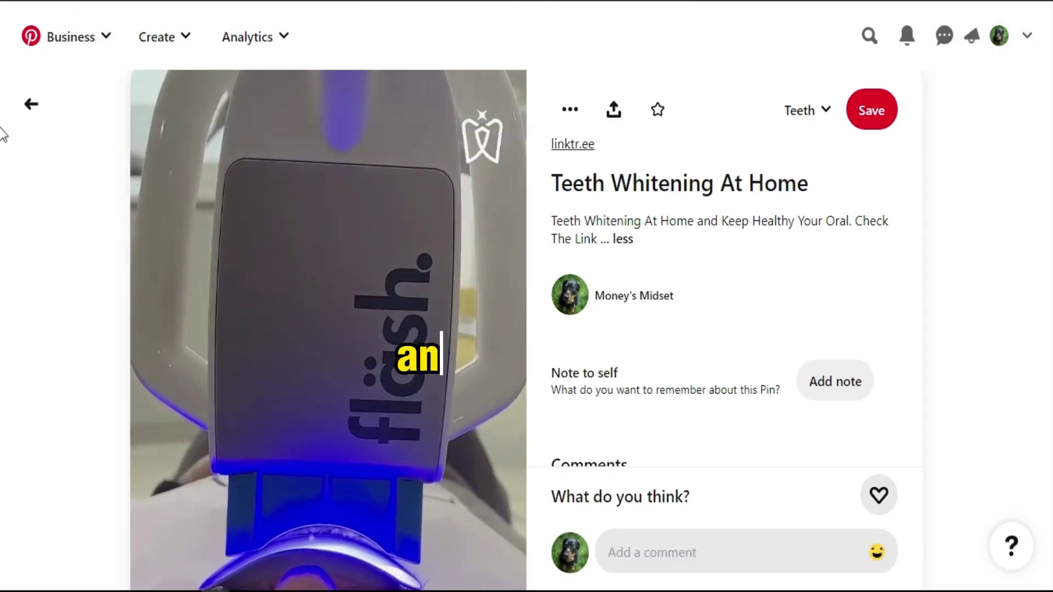
pyautogui.scroll(-3, 3, 134)
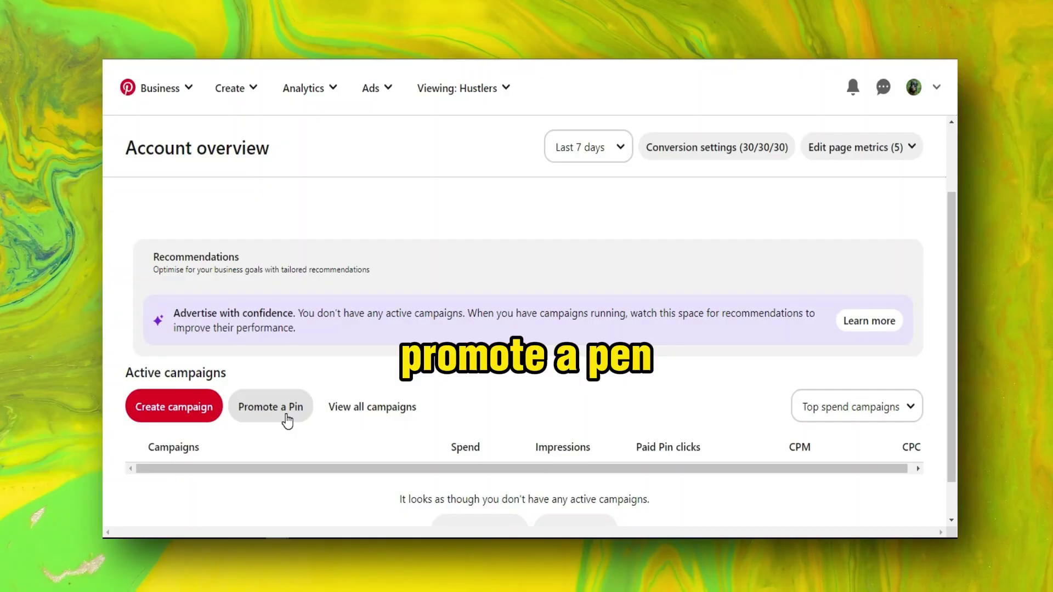
# Start promoting a Pin from the Pinterest ads account overview and choose Video views as the campaign objective.
pyautogui.click(283, 418)
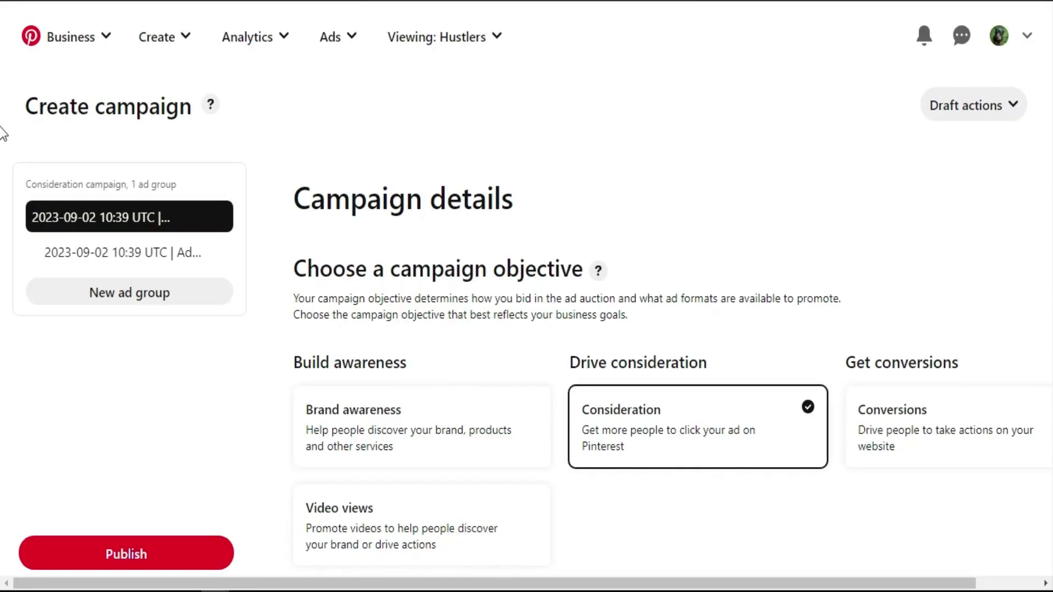
pyautogui.scroll(-3, 1, 105)
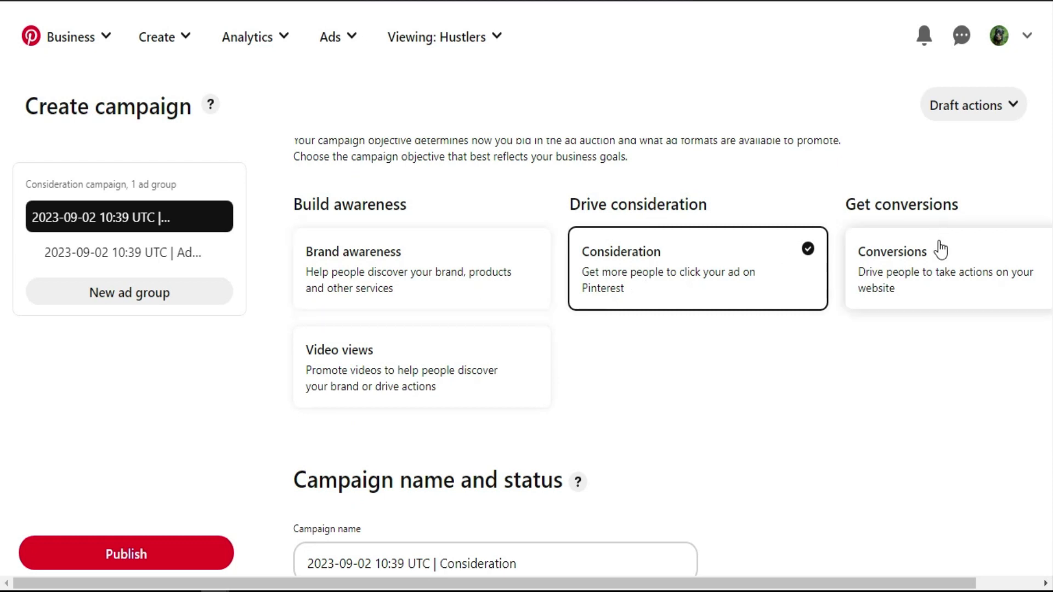
pyautogui.click(437, 362)
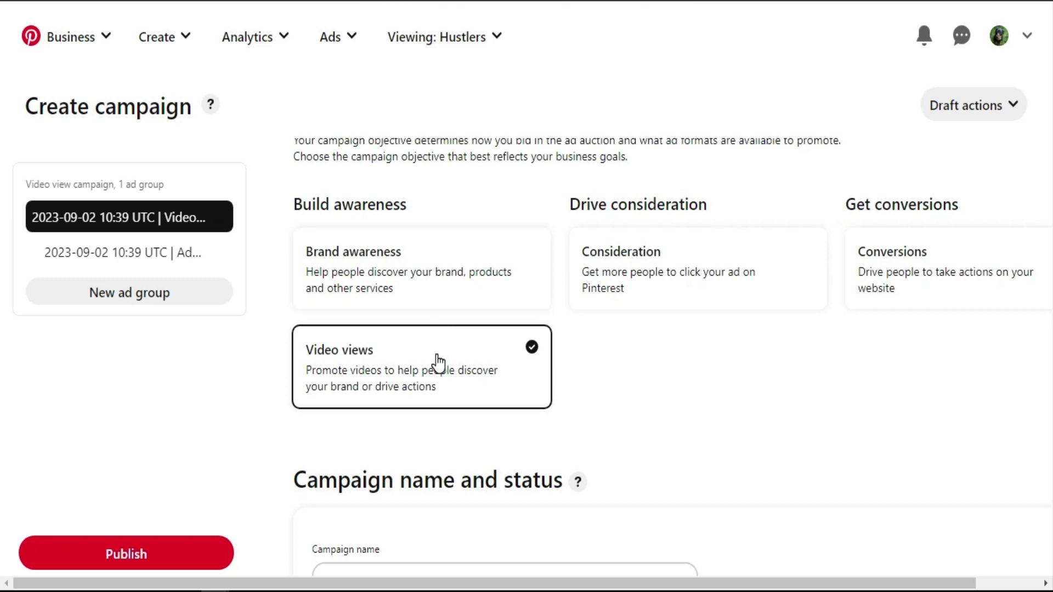
# Replace the default campaign name with Pin.
pyautogui.scroll(-3, 705, 302)
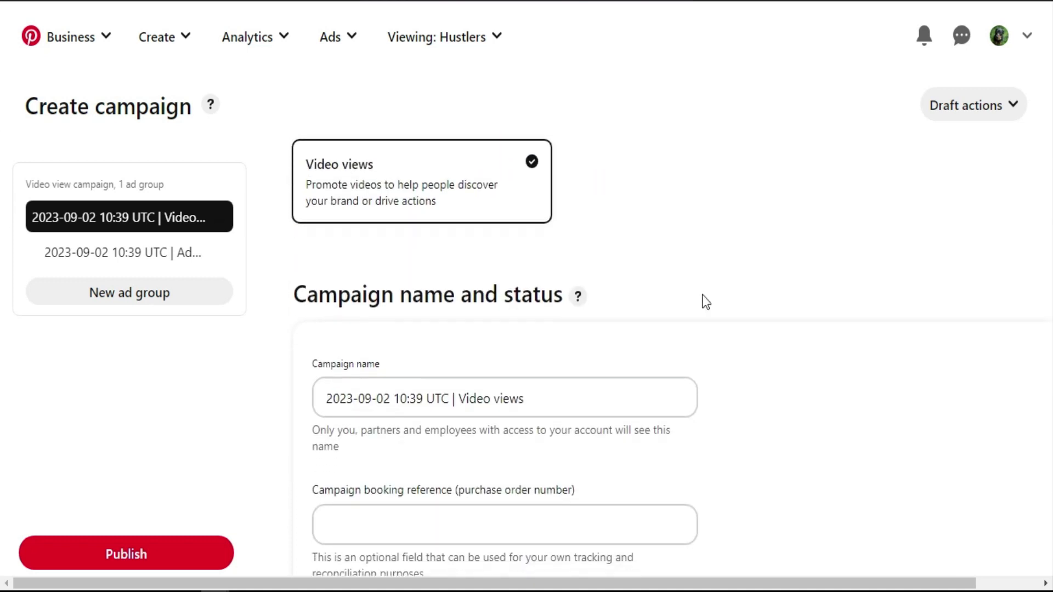
pyautogui.tripleClick(528, 391)
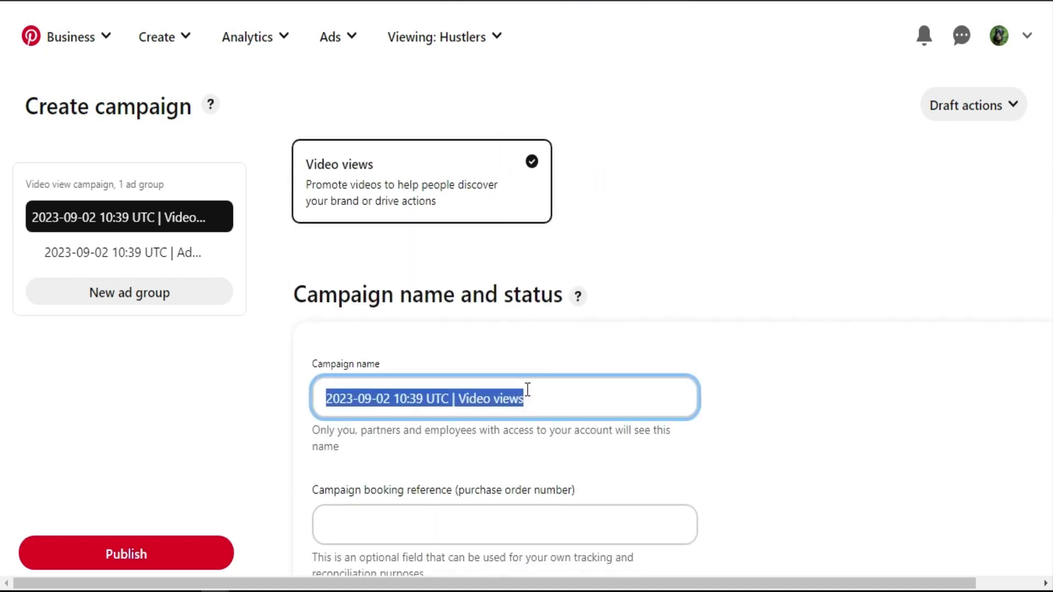
pyautogui.write('P')
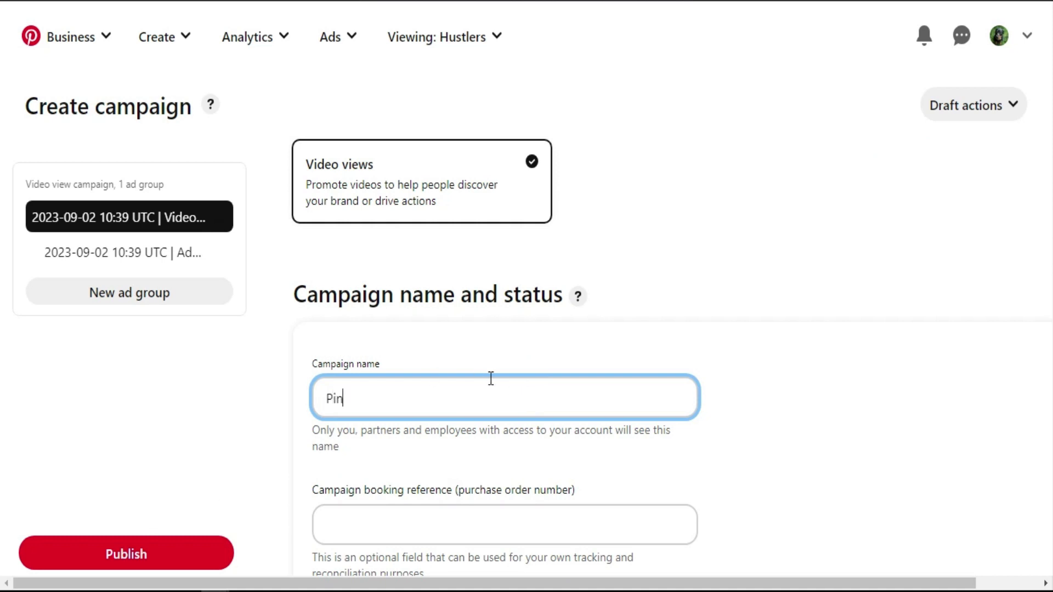
pyautogui.write('in')
# Add a new ad group named Pin and set its targeting strategy to Find new customers.
pyautogui.click(149, 284)
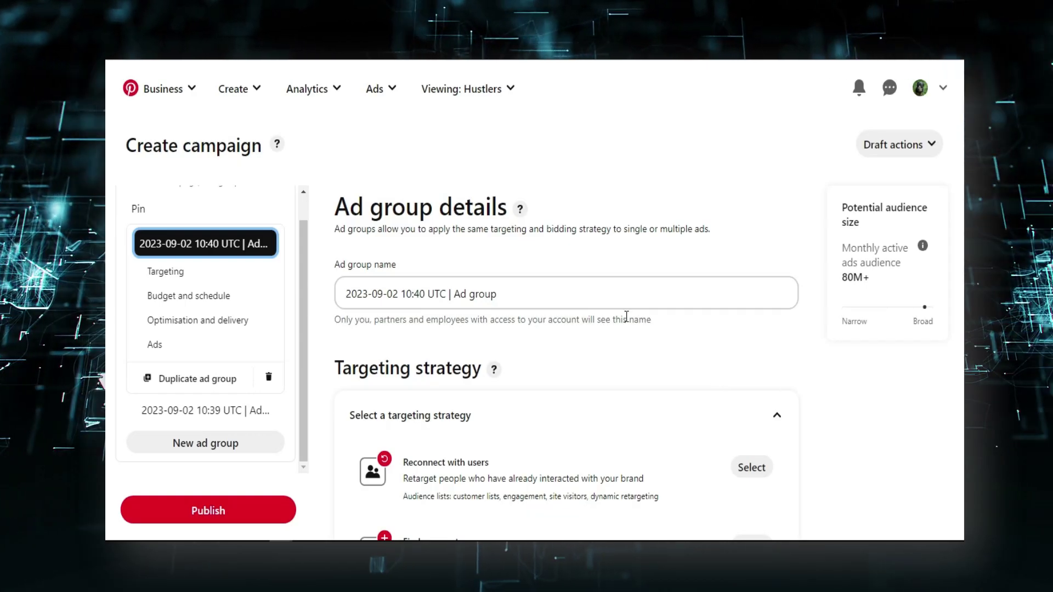
pyautogui.click(528, 288)
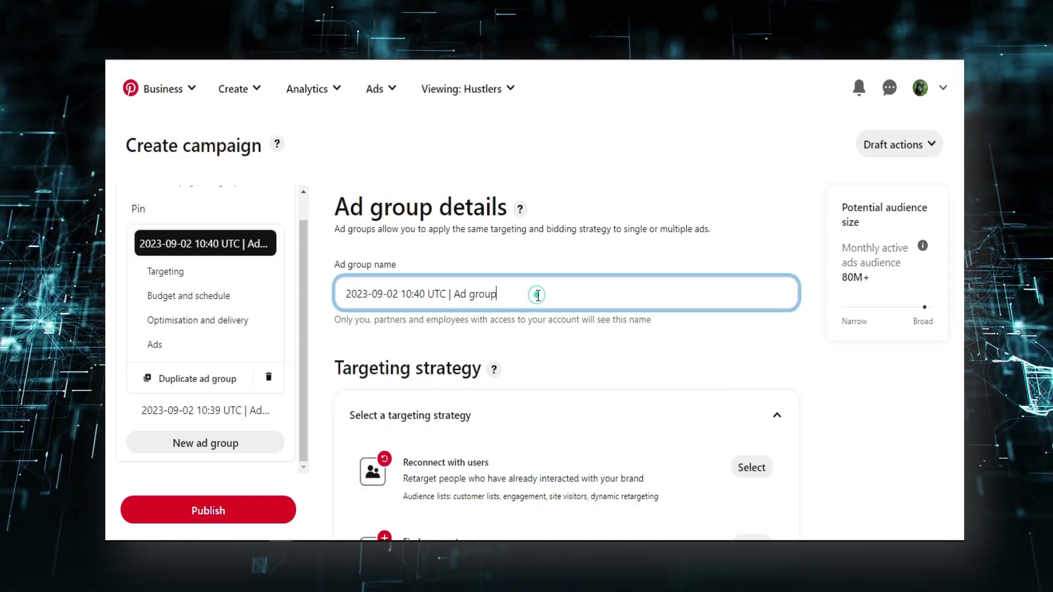
pyautogui.tripleClick(538, 295)
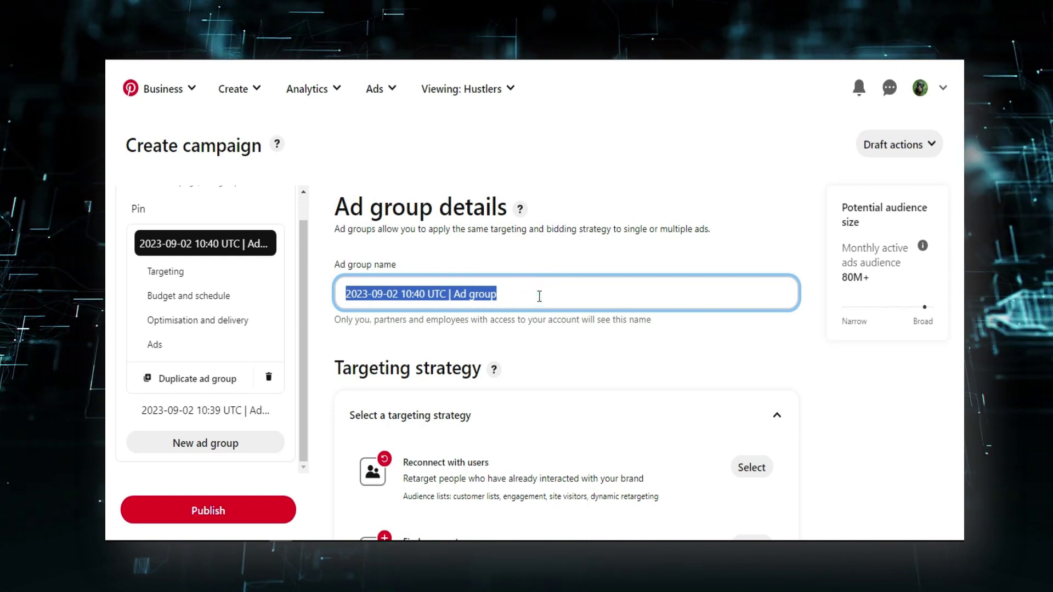
pyautogui.write('Pin')
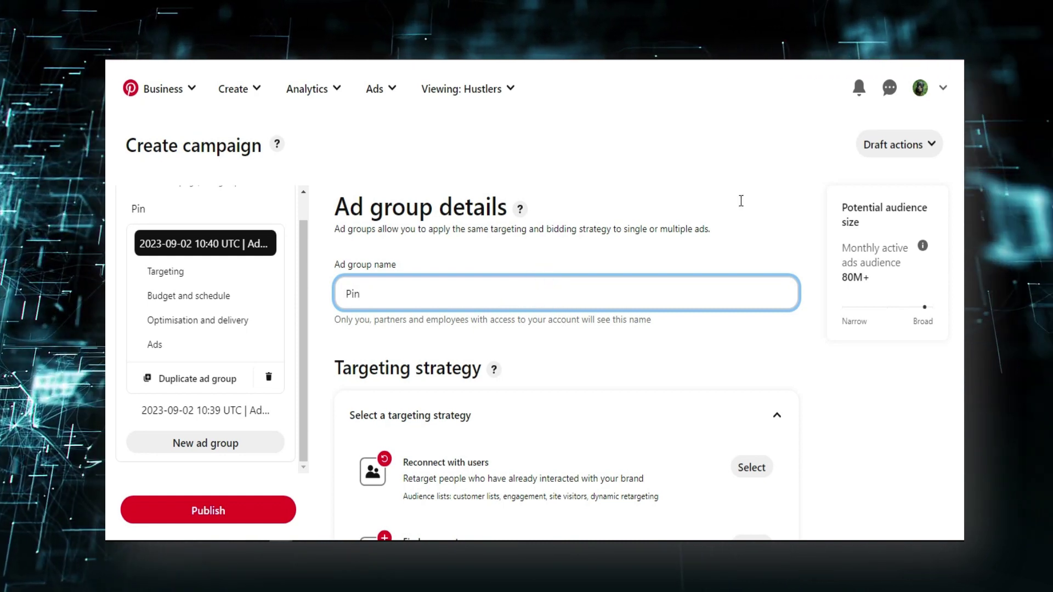
pyautogui.scroll(-4, 107, 166)
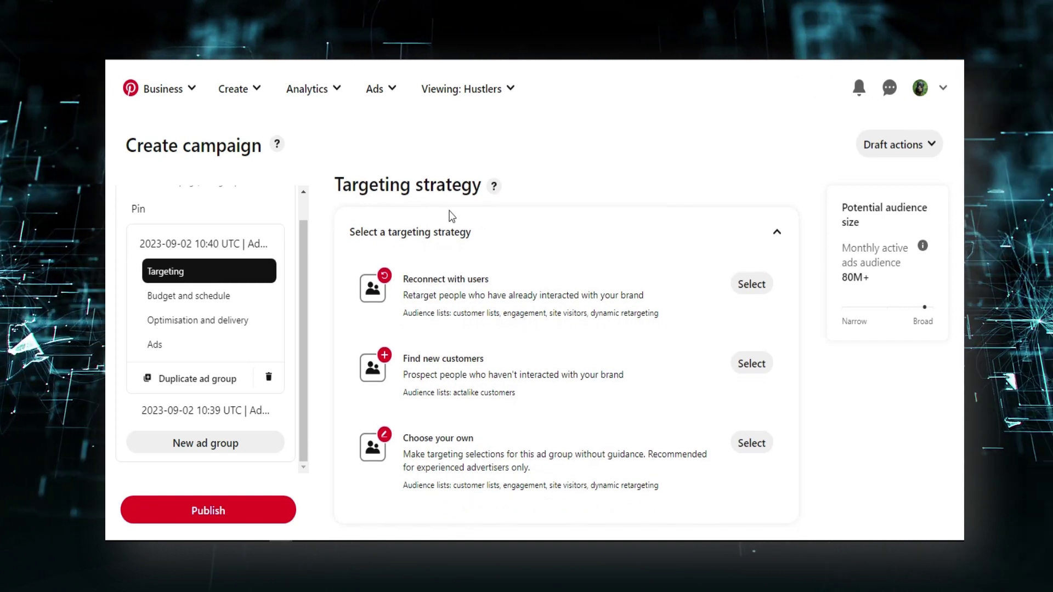
pyautogui.click(751, 366)
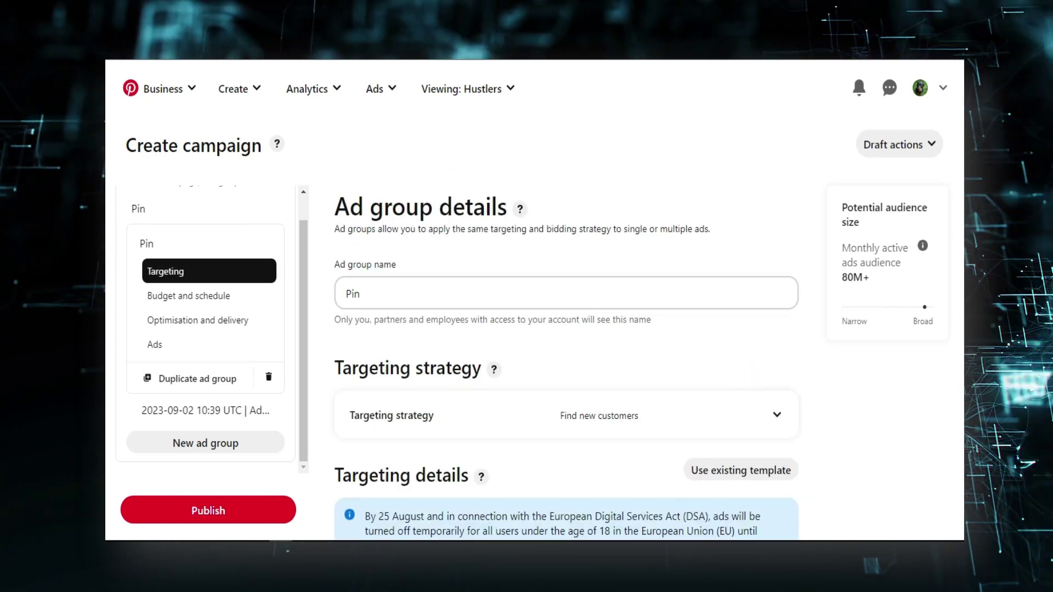
# Search the ad group's interests for teeth and select Health > Oral Care > Teeth Whitening.
pyautogui.scroll(-5, 886, 301)
pyautogui.scroll(-6, 607, 324)
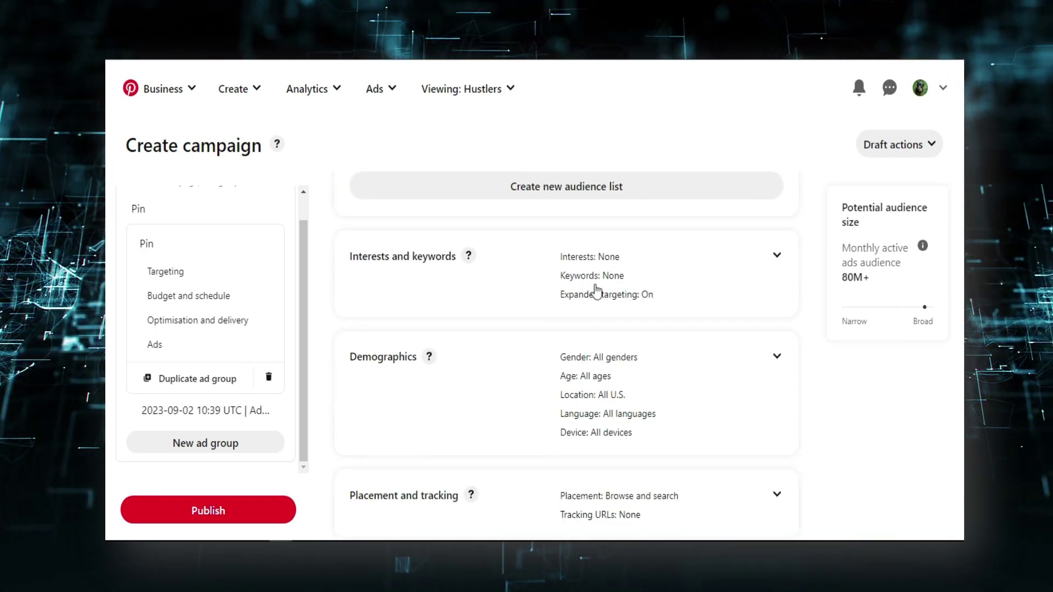
pyautogui.click(692, 269)
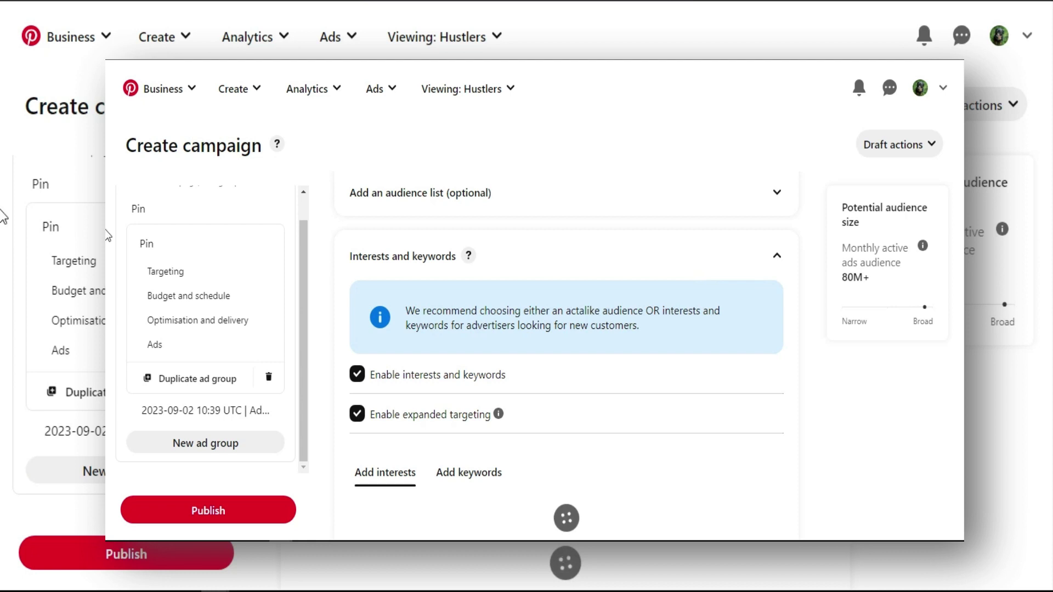
pyautogui.scroll(-5, 813, 319)
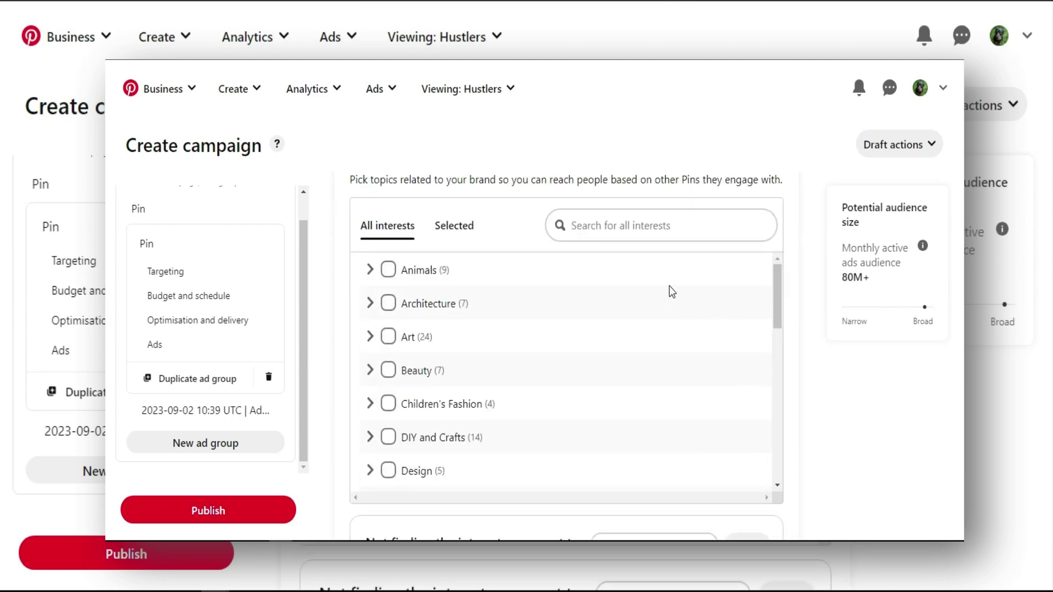
pyautogui.write('teeth')
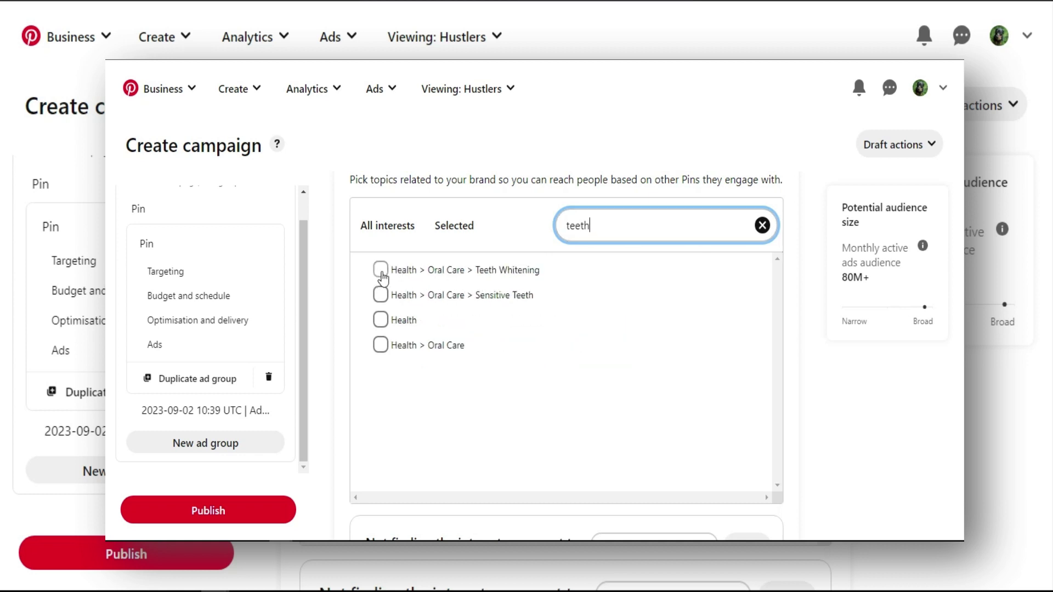
# Search related keywords for teeth and add teeth whiting at home, teeth whiting and teeth whiteing to the ad group.
pyautogui.scroll(1, 961, 242)
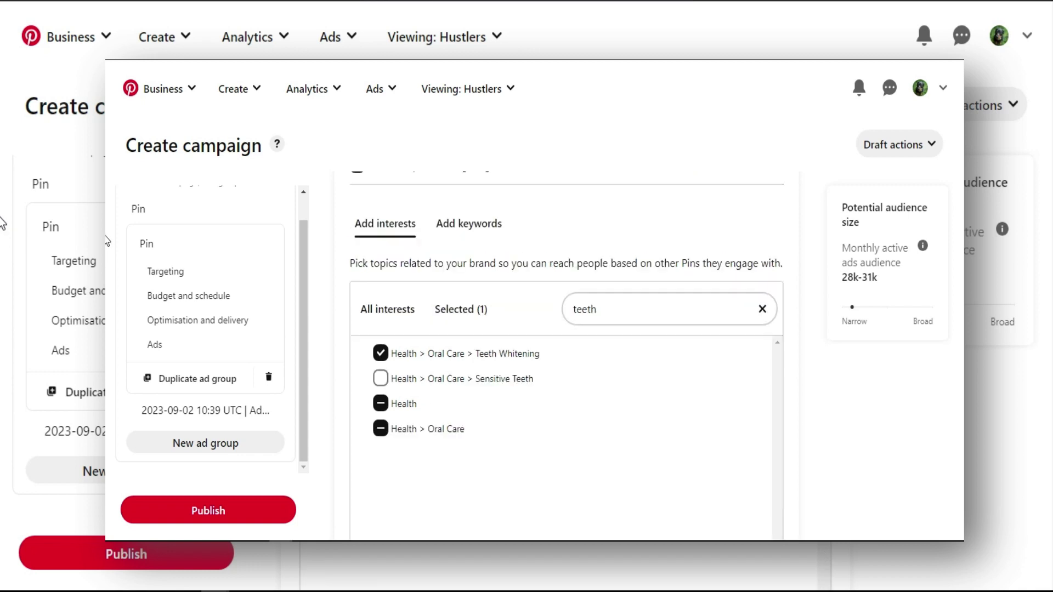
pyautogui.click(466, 219)
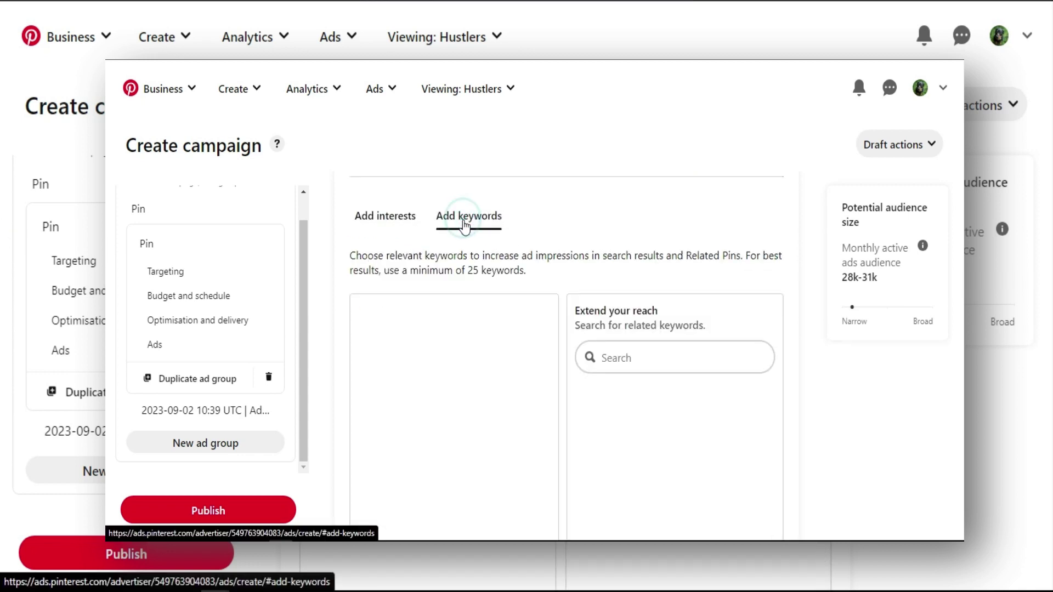
pyautogui.click(664, 354)
pyautogui.write('teeth')
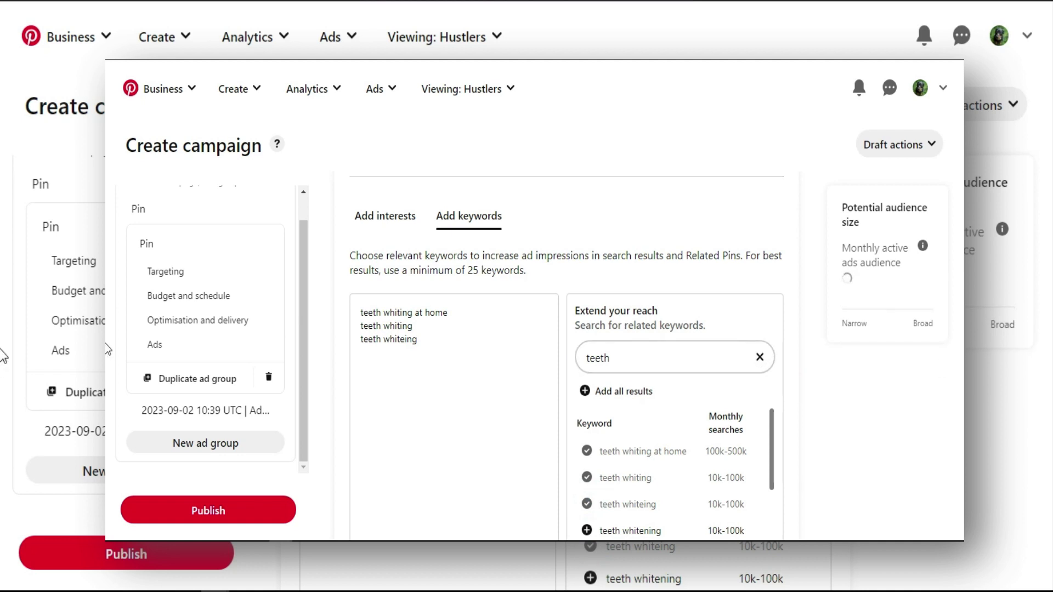
# Set the ad group's daily budget amount to 5 USD.
pyautogui.scroll(-10, 108, 275)
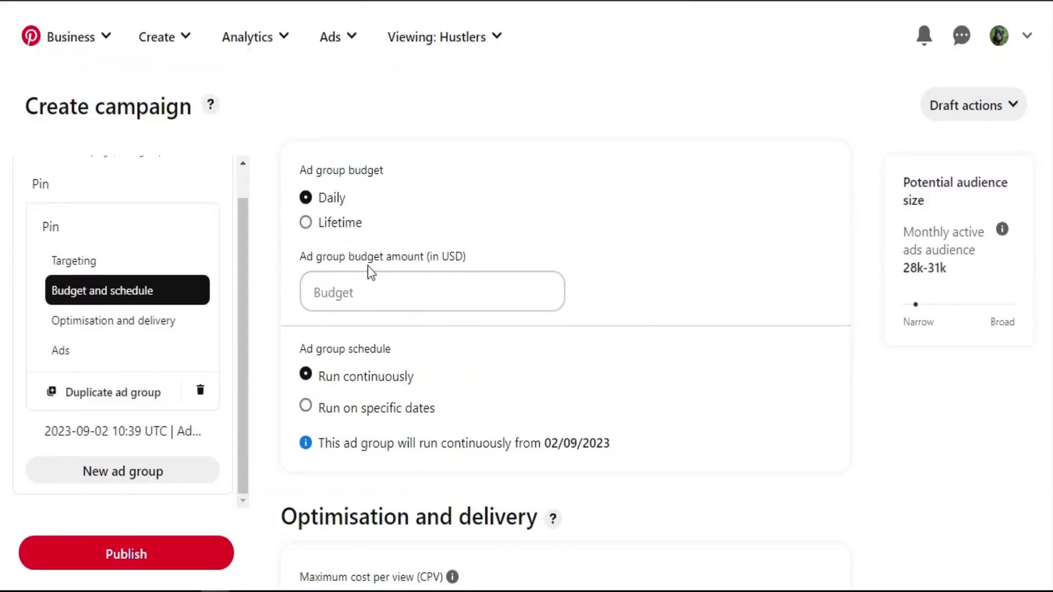
pyautogui.click(365, 297)
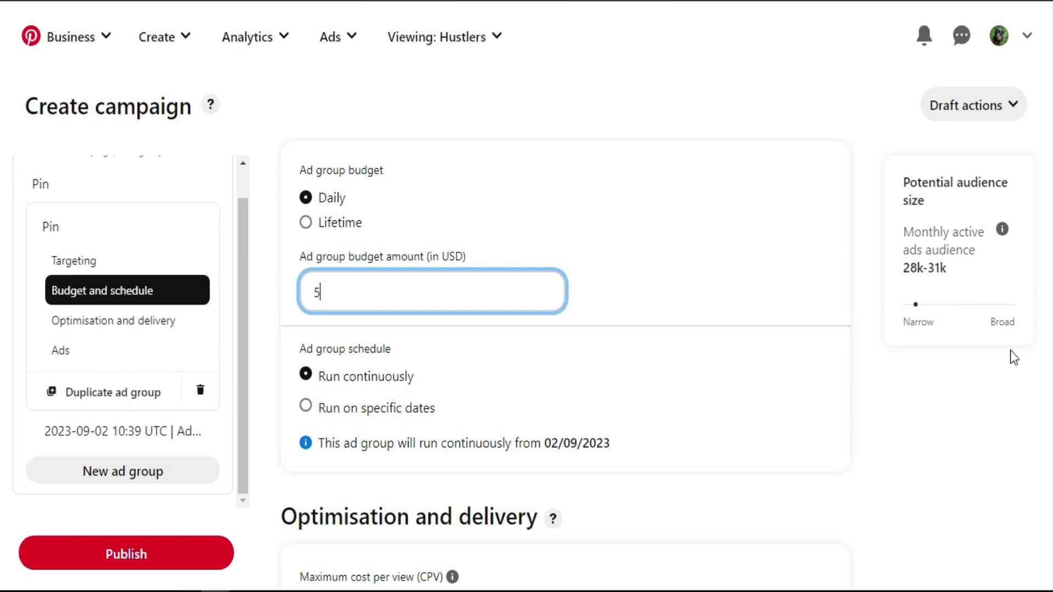
pyautogui.write('5')
# Set the ad group's maximum cost per view (CPV) bid to 0.05.
pyautogui.scroll(-2, 3, 423)
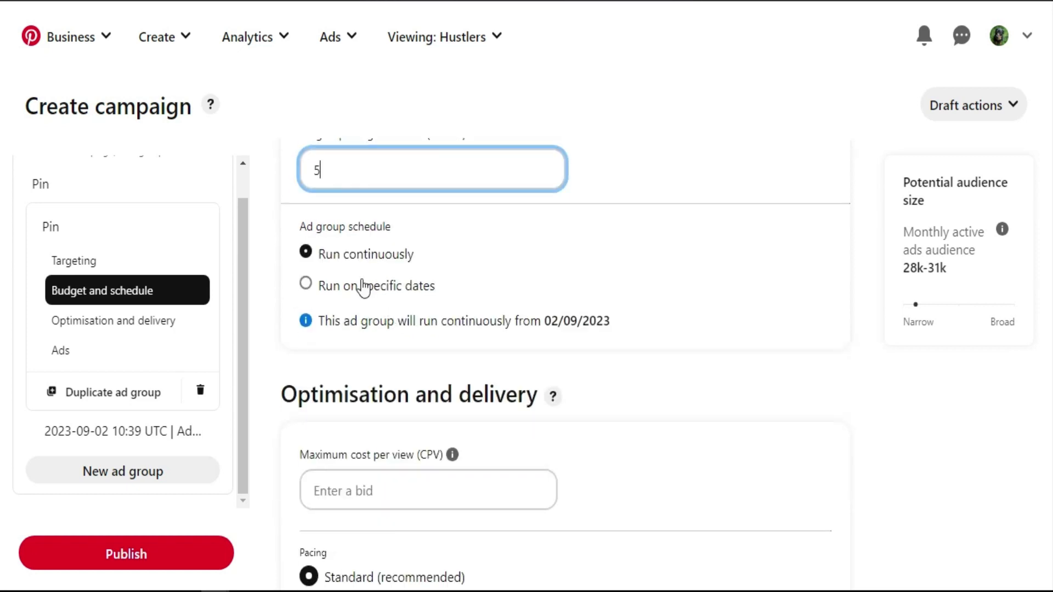
pyautogui.scroll(-3, 2, 441)
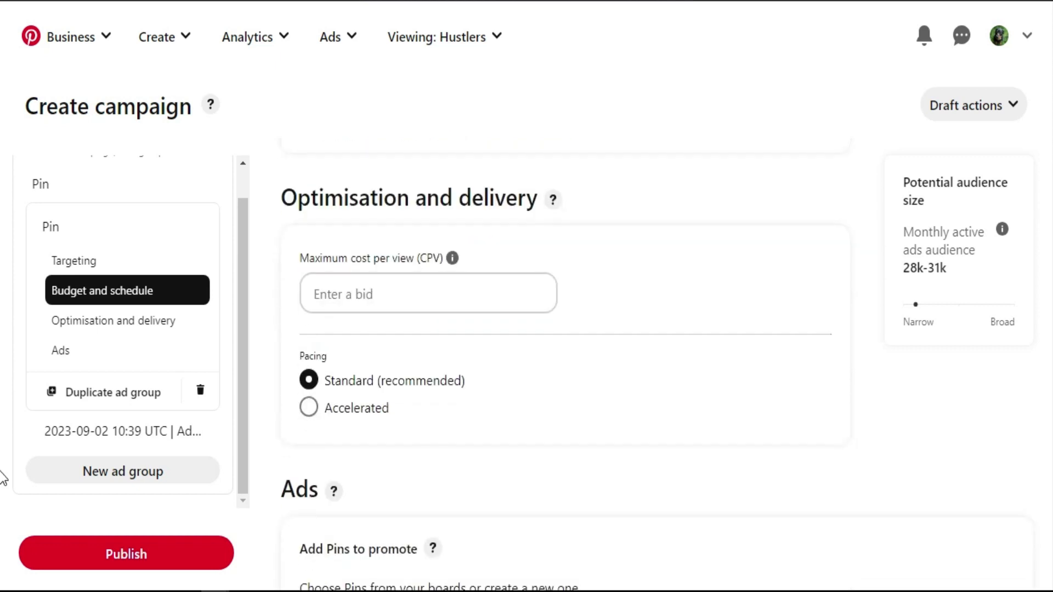
pyautogui.click(446, 281)
pyautogui.write('0.05')
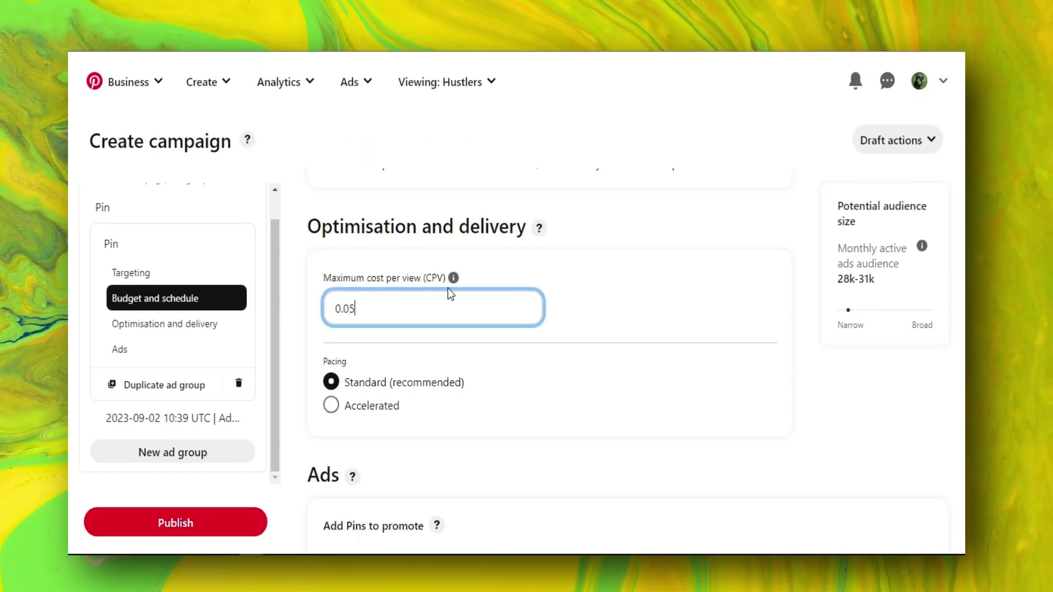
pyautogui.click(606, 314)
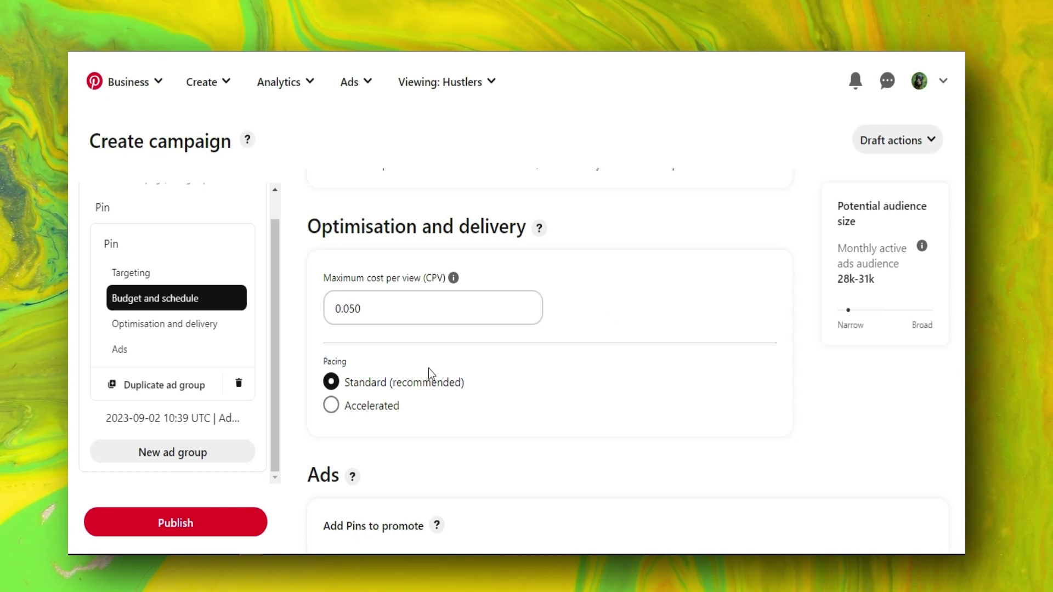
# Add the existing Teeth Whitening At Home video Pin as the ad to promote in the ad group.
pyautogui.scroll(-4, 849, 495)
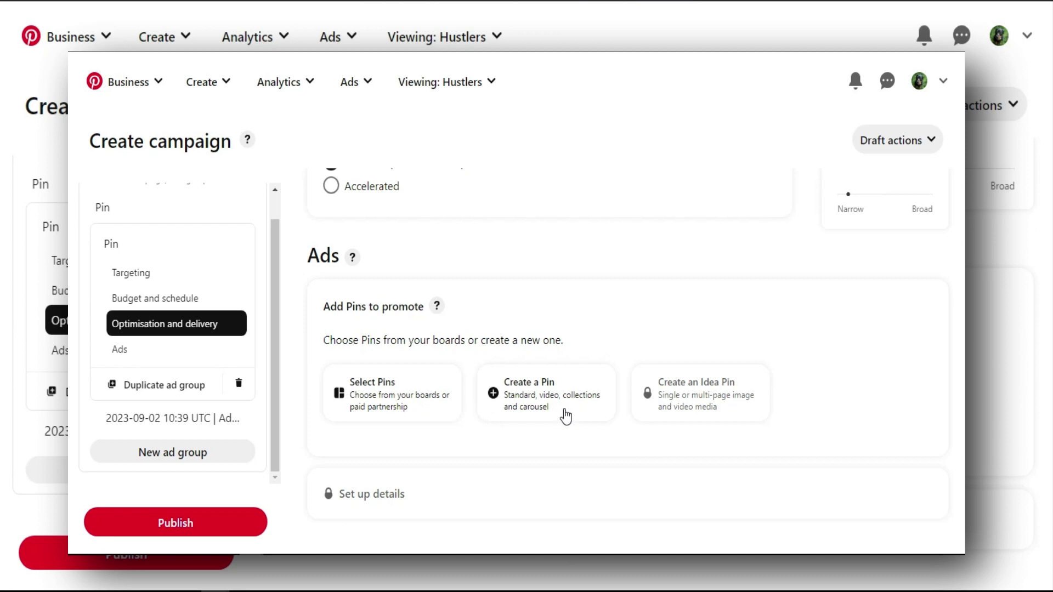
pyautogui.click(362, 408)
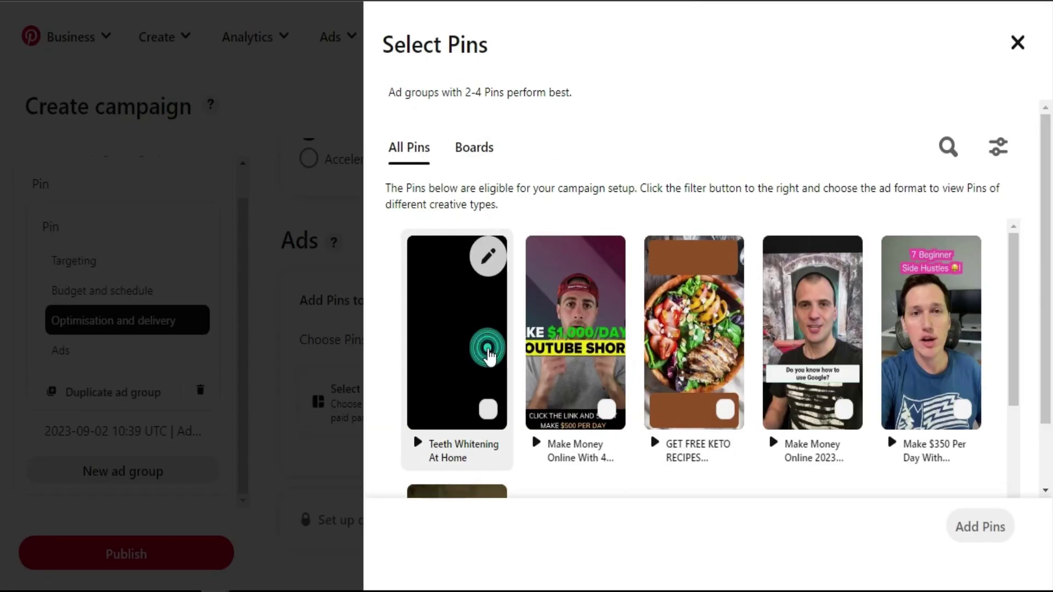
pyautogui.click(488, 354)
pyautogui.click(983, 542)
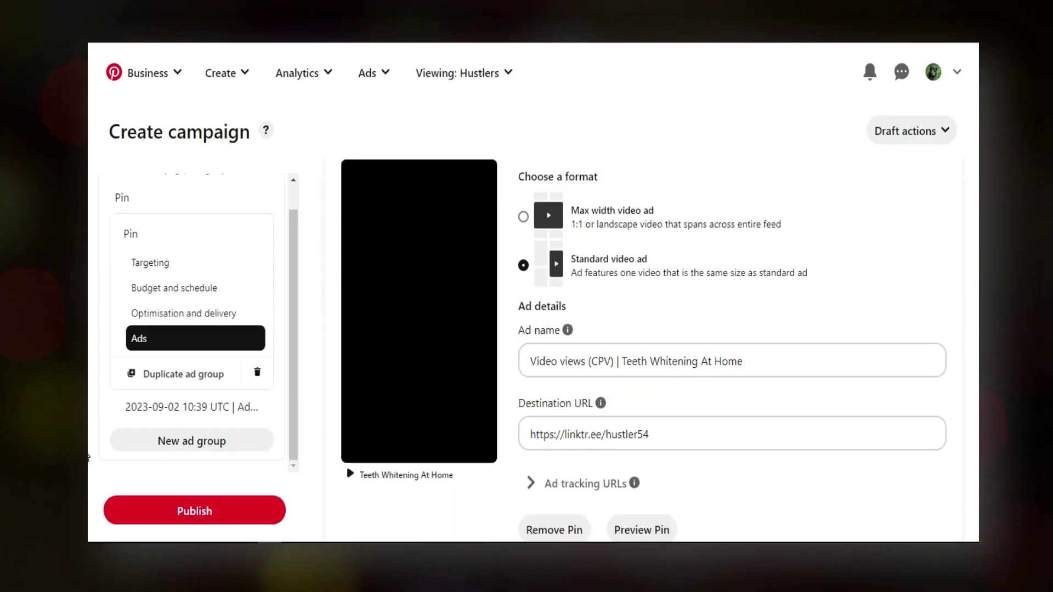
# Check the ad name and destination URL in the promoted Pin's ad details.
pyautogui.moveTo(556, 363); pyautogui.dragTo(645, 362)
pyautogui.click(647, 393)
pyautogui.moveTo(649, 435); pyautogui.dragTo(535, 435)
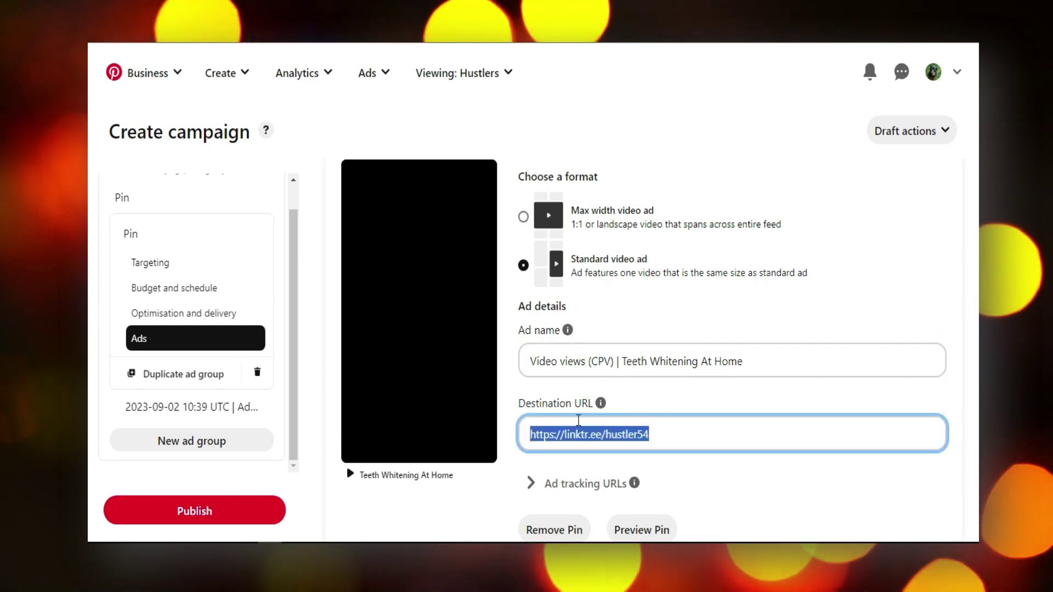
pyautogui.click(658, 395)
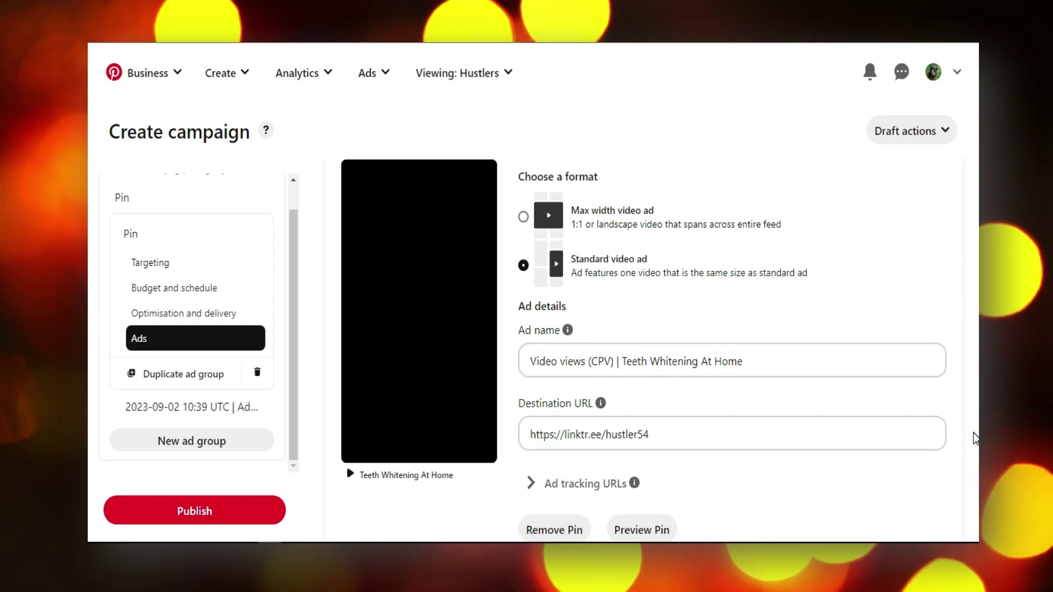